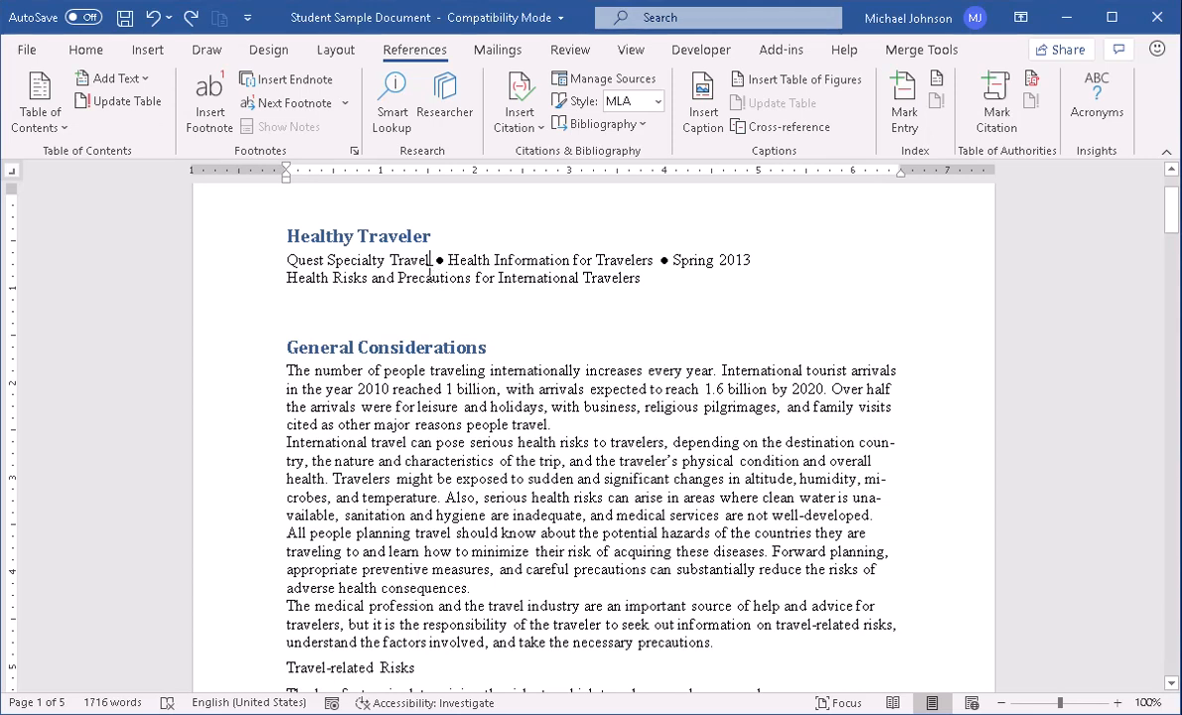
Insert a footnote after "Quest Specialty Travel" with the text "This is a Footnote 2020".
left_click(209, 123)
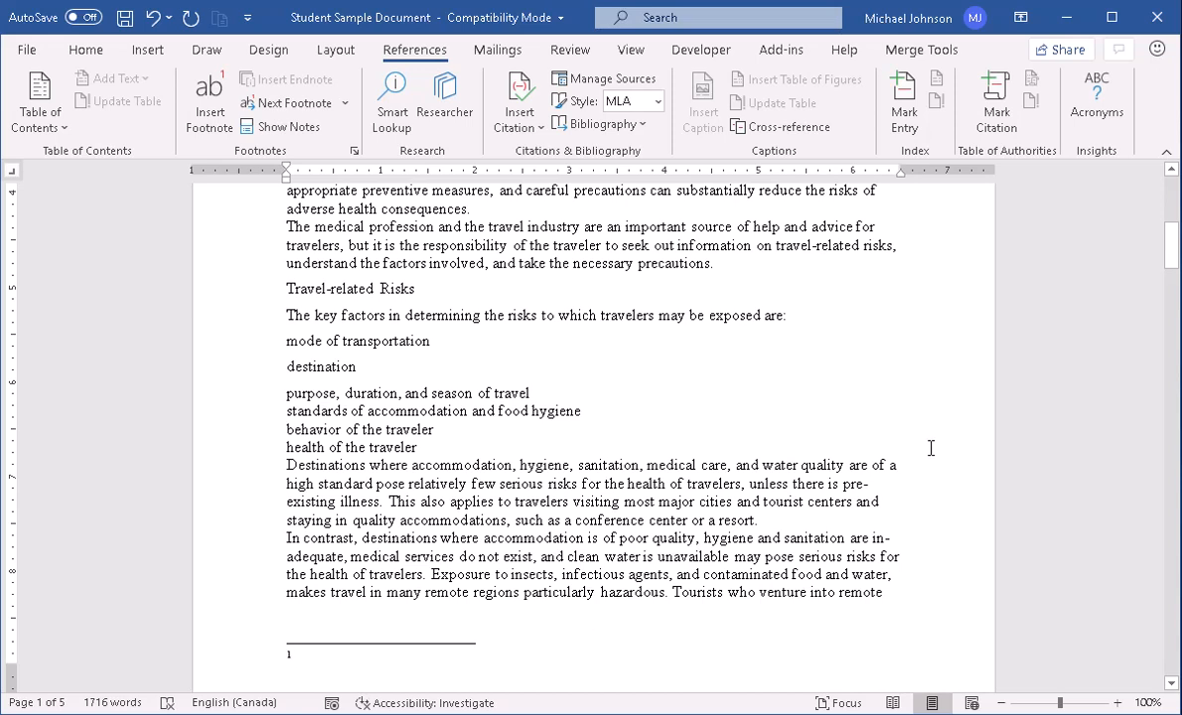
type("T")
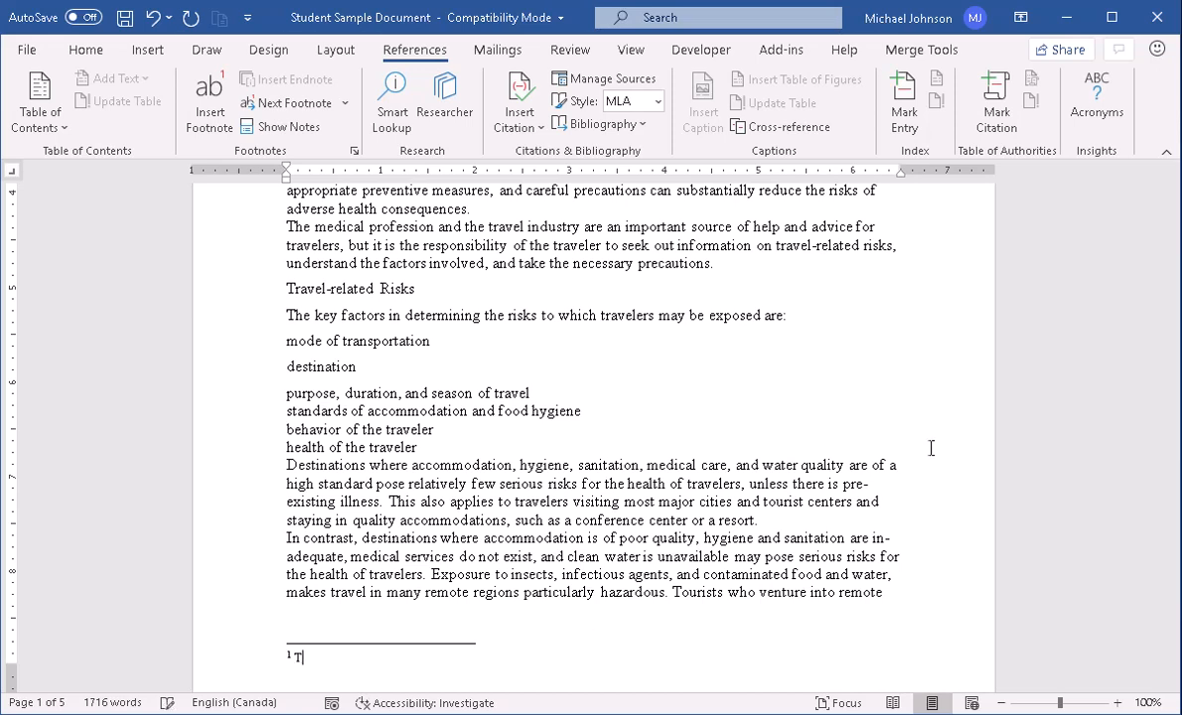
type("his is a Footnoa")
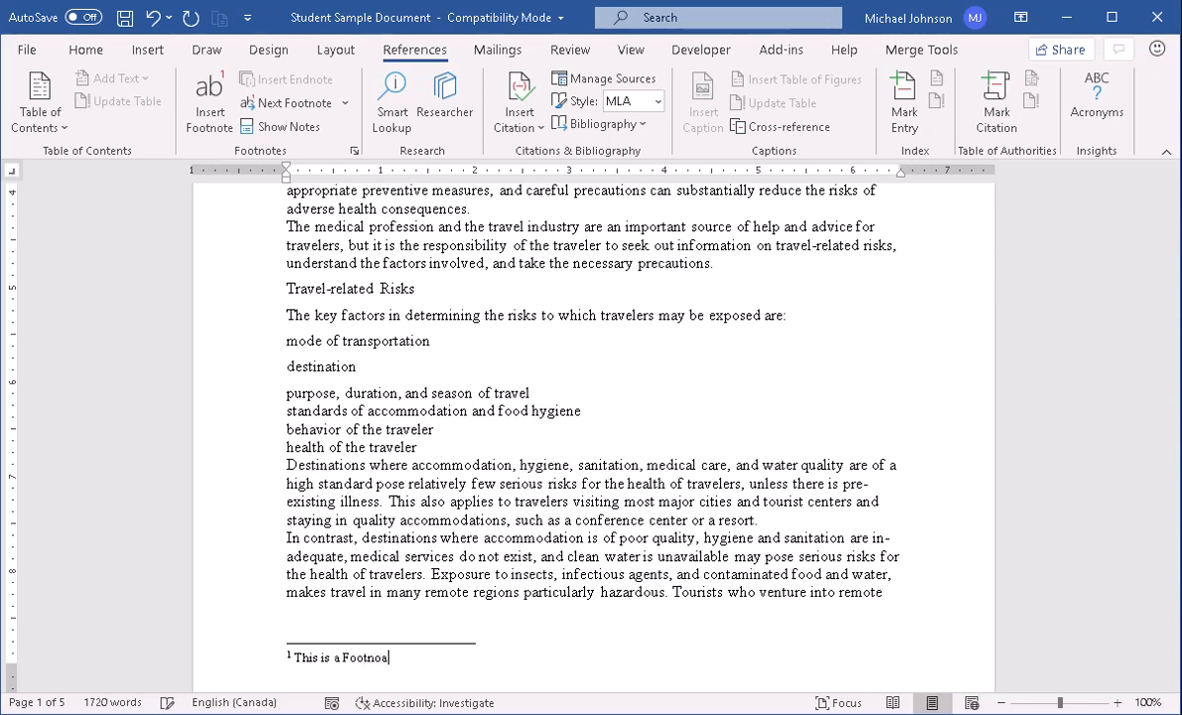
type("te 2020")
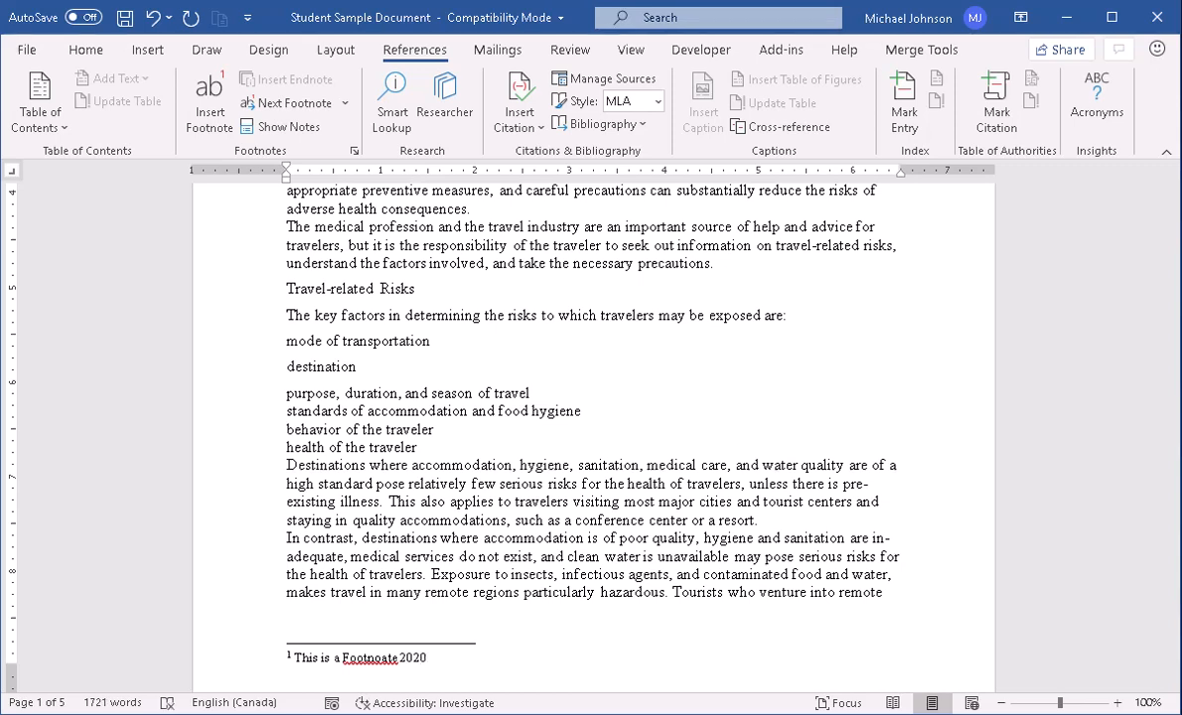
left_click(385, 660)
key("BackSpace")
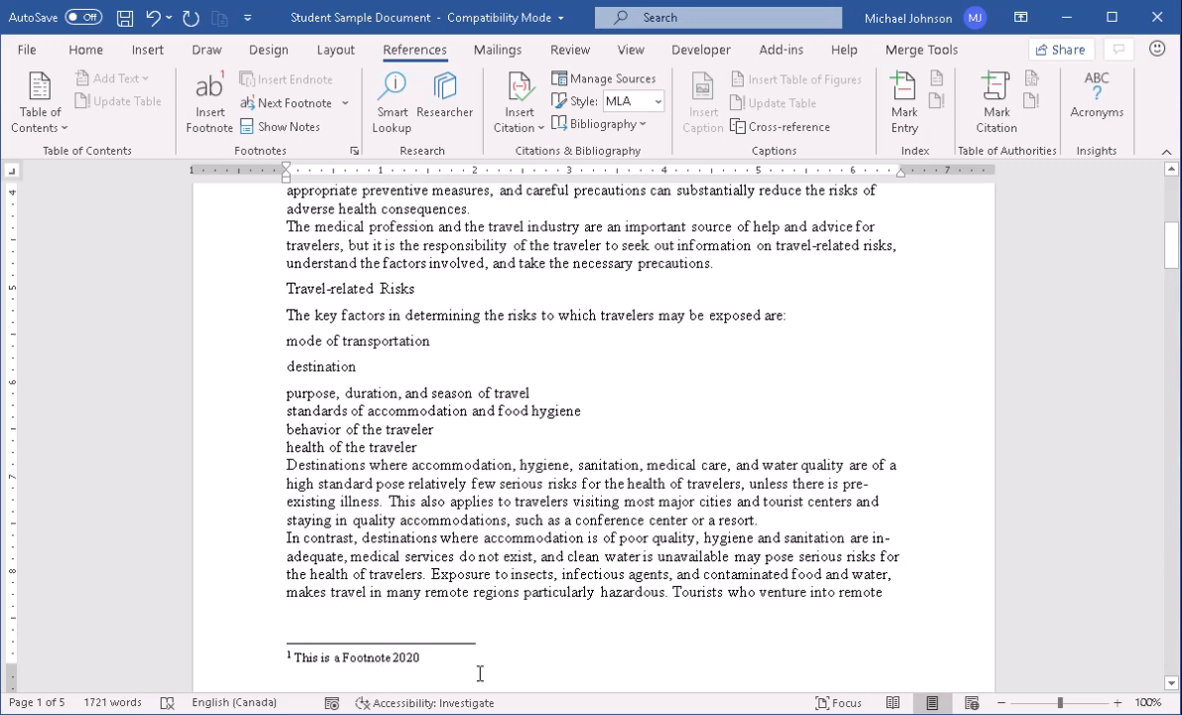
left_click(440, 659)
Check the footnote reference mark after "Quest Specialty Travel" against its note at the foot of page 1.
scroll(518, 613, "up", 6)
scroll(517, 614, "up", 2)
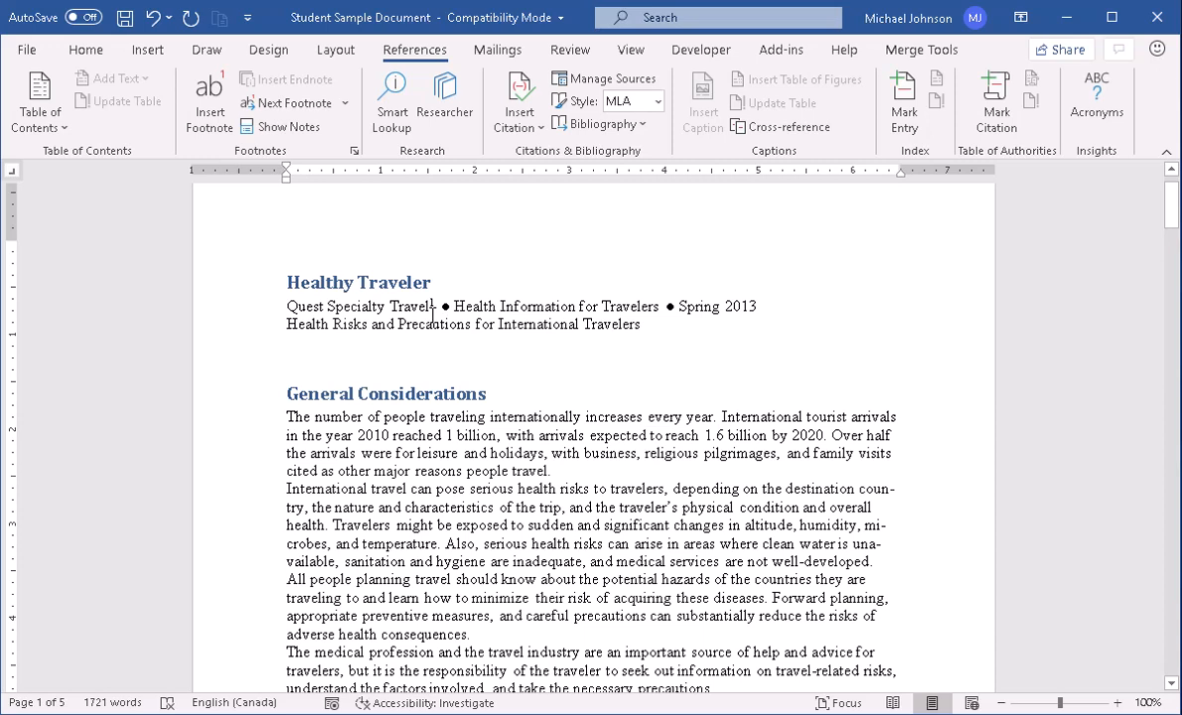
scroll(492, 390, "down", 9)
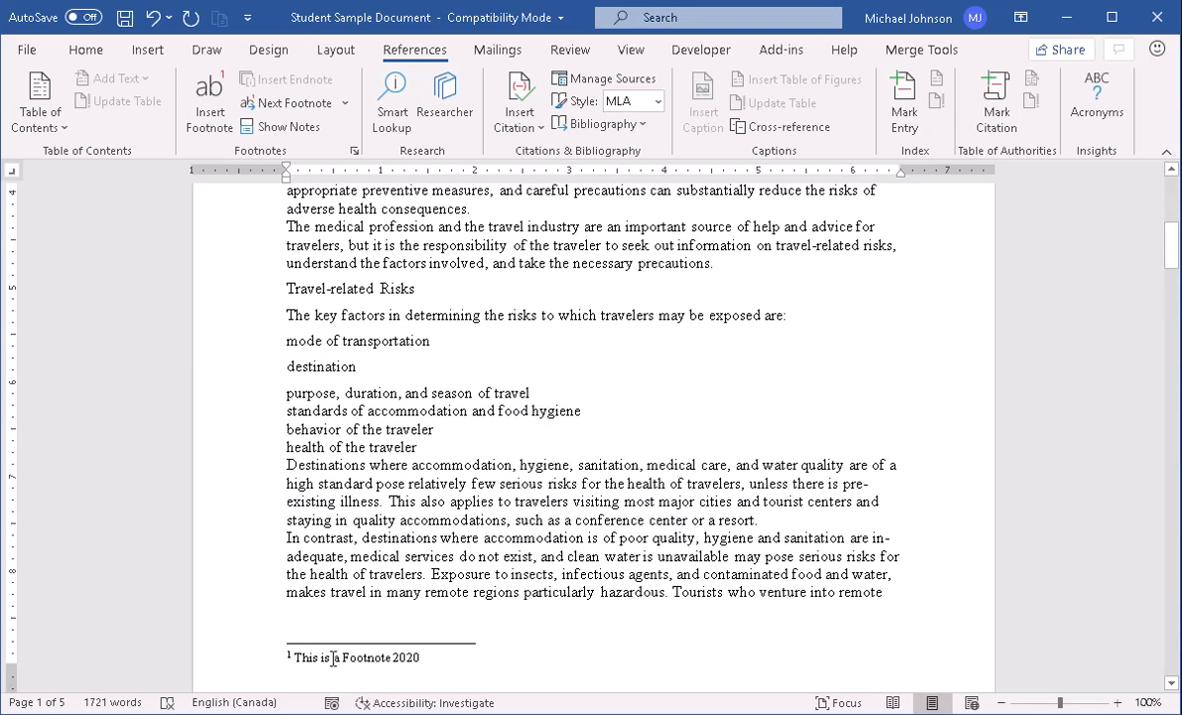
scroll(492, 524, "up", 8)
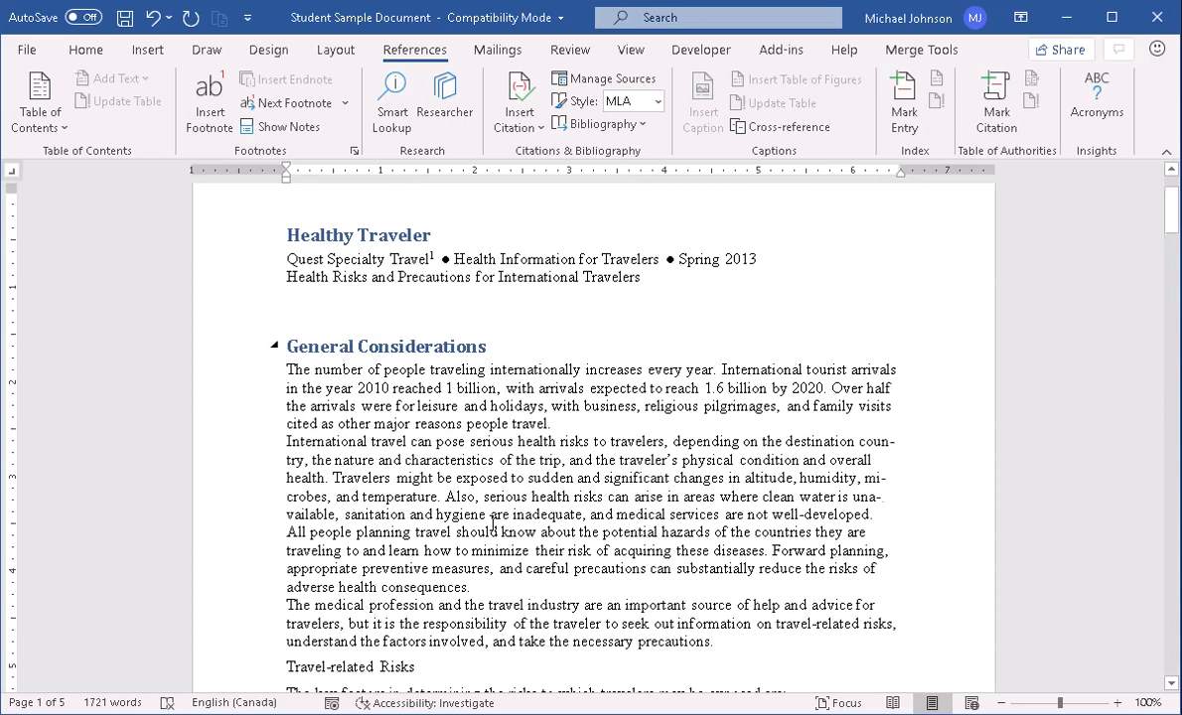
scroll(492, 523, "up", 2)
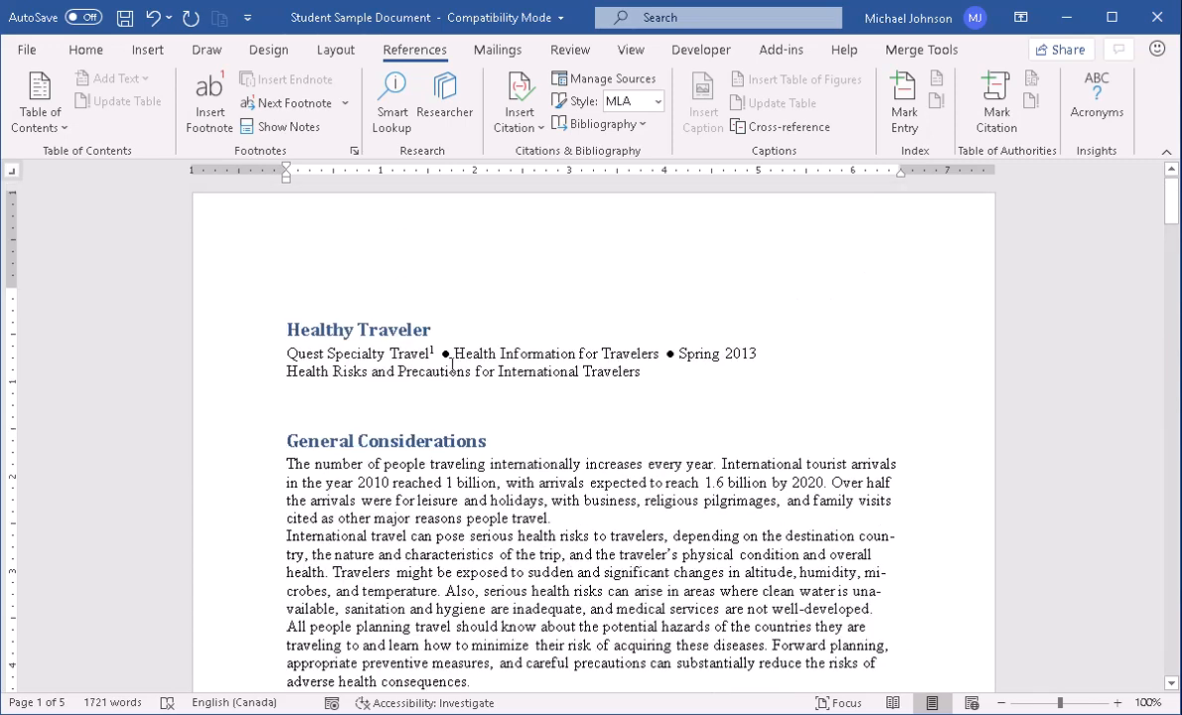
mouse_move(439, 354)
Copy the phrase "2010 reached 1 billion" from the first paragraph under General Considerations.
left_click_drag(497, 482, 374, 479)
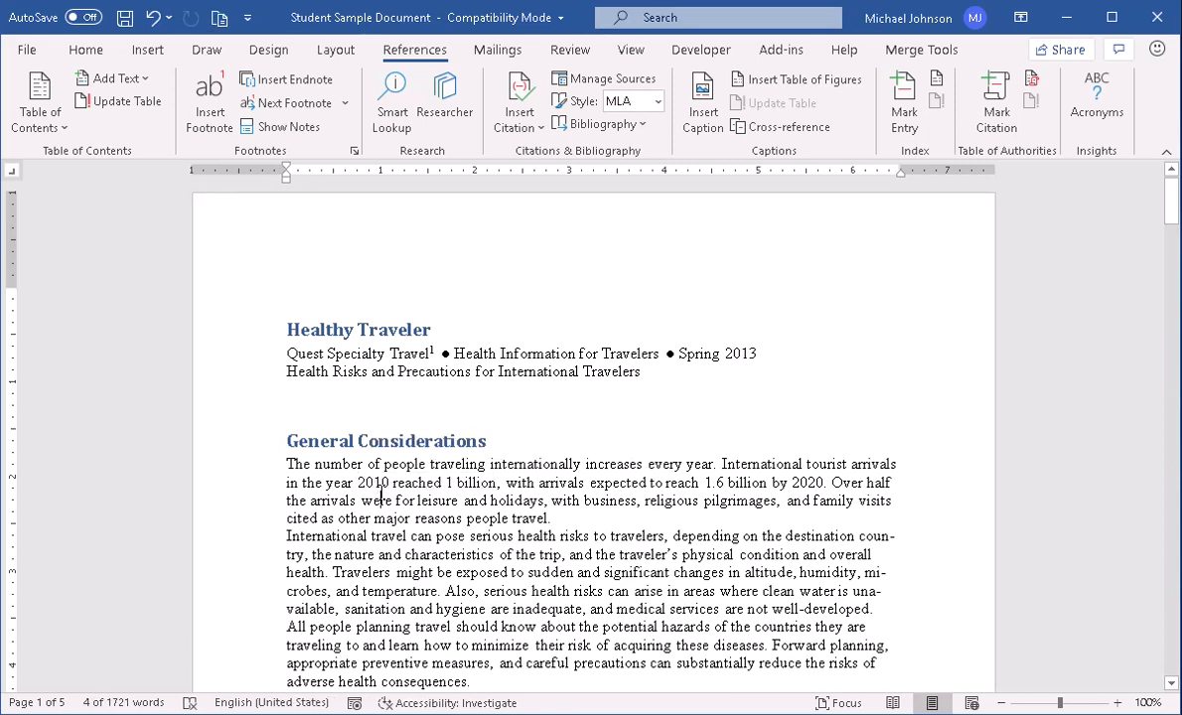
right_click(381, 488)
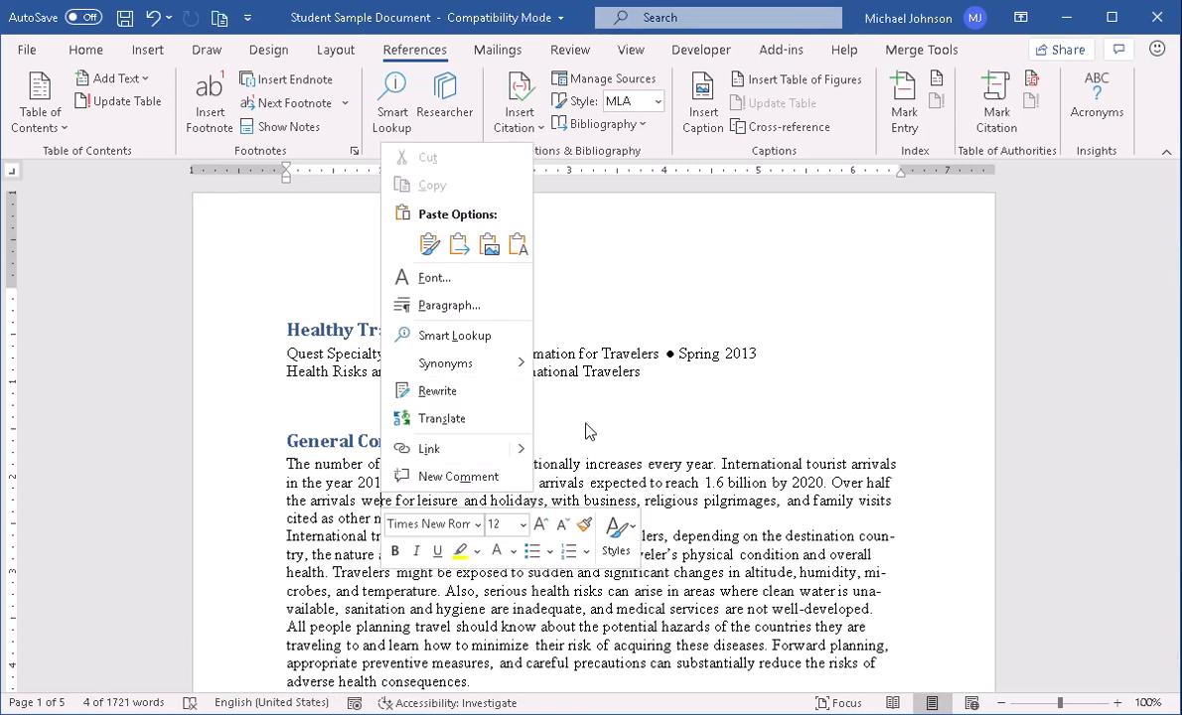
left_click(471, 482)
left_click_drag(473, 483, 360, 483)
key("ctrl+c")
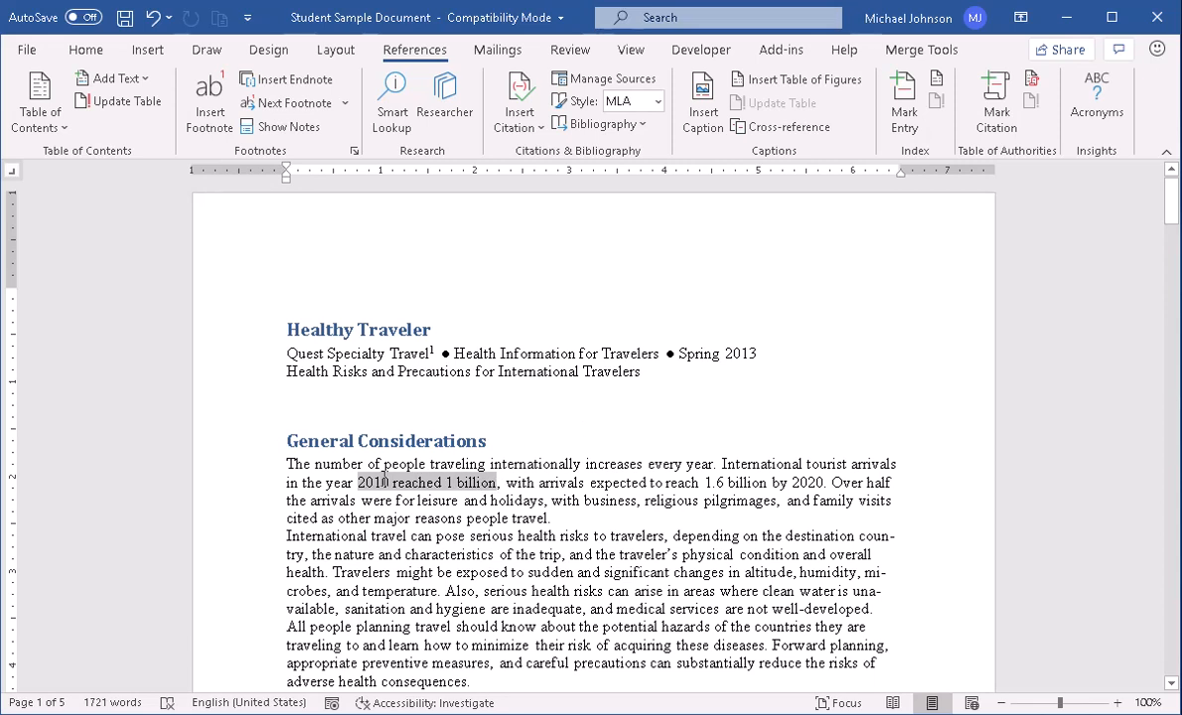
right_click(382, 482)
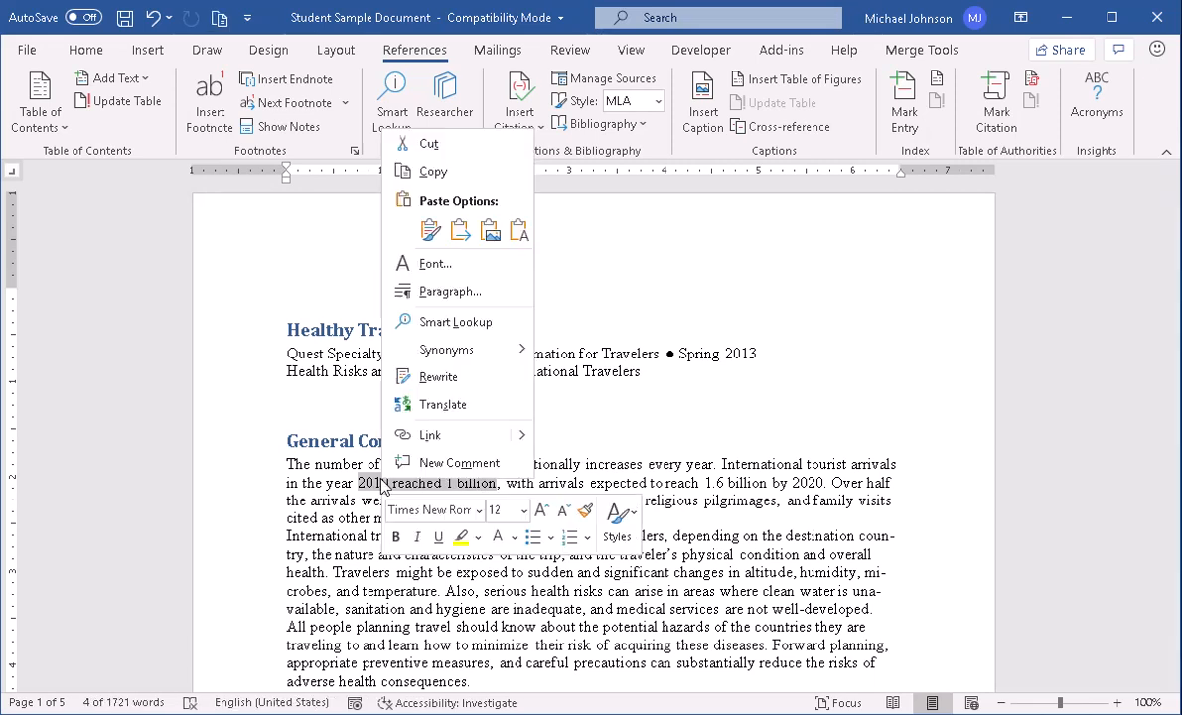
left_click(433, 172)
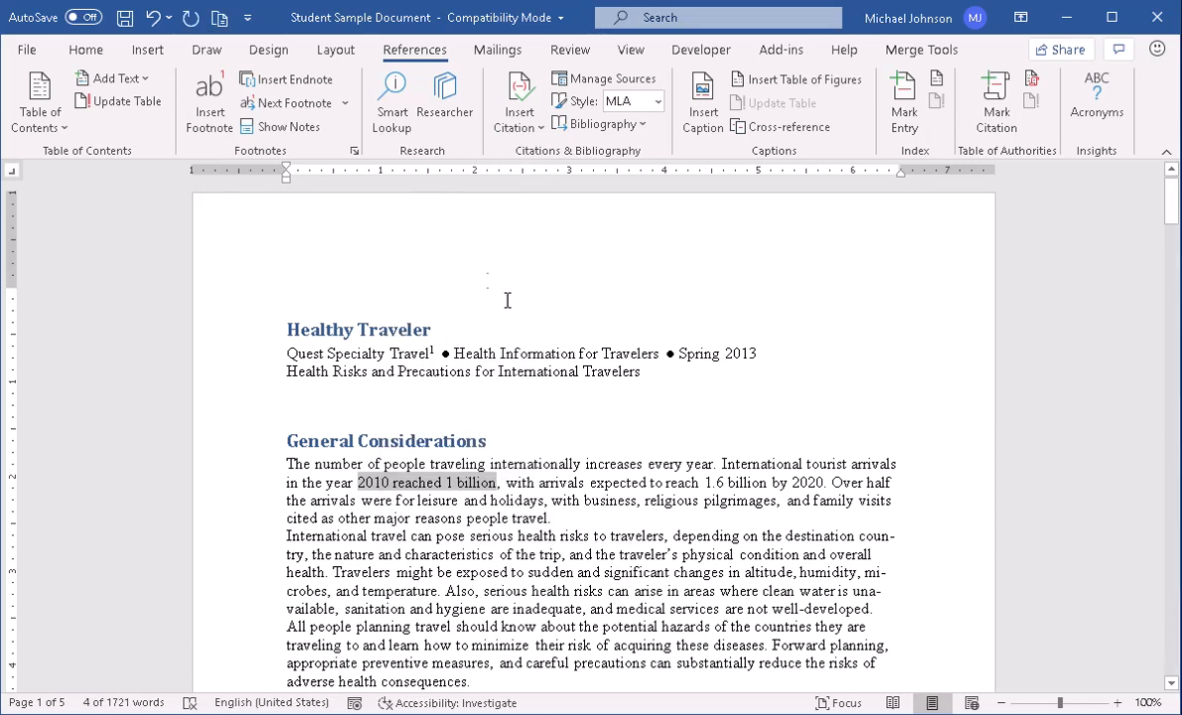
Insert an endnote directly after "1 billion" and paste the copied phrase as its text.
left_click(498, 485)
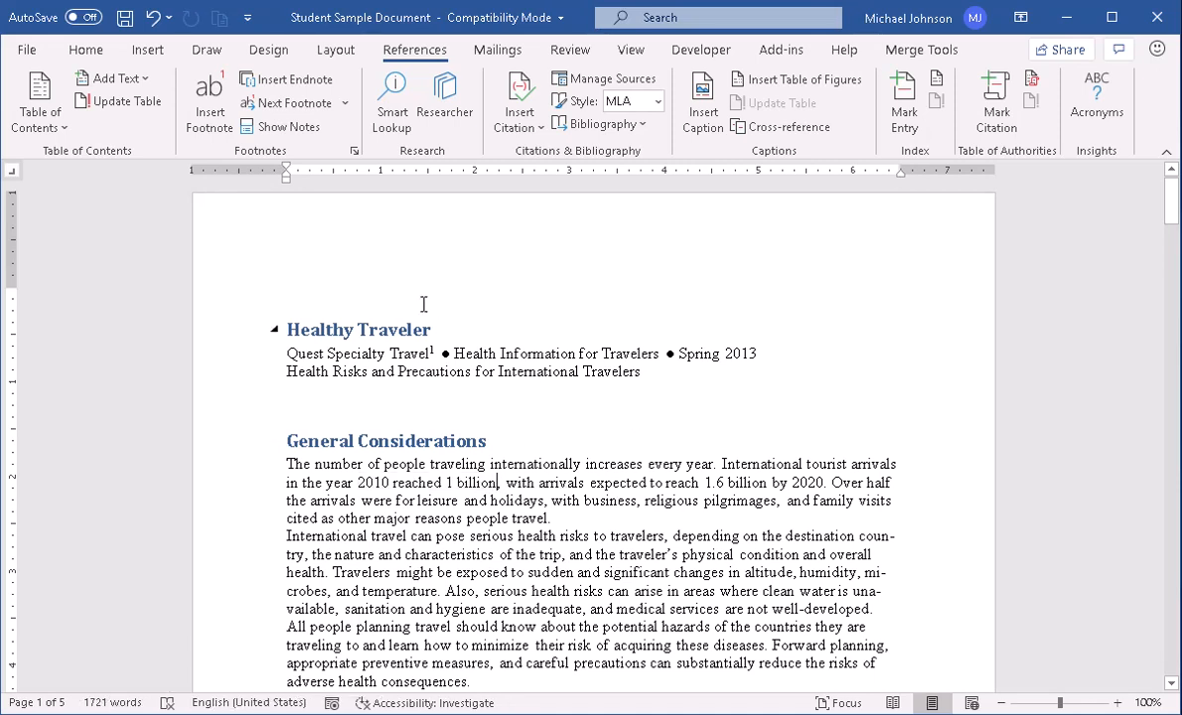
left_click(288, 84)
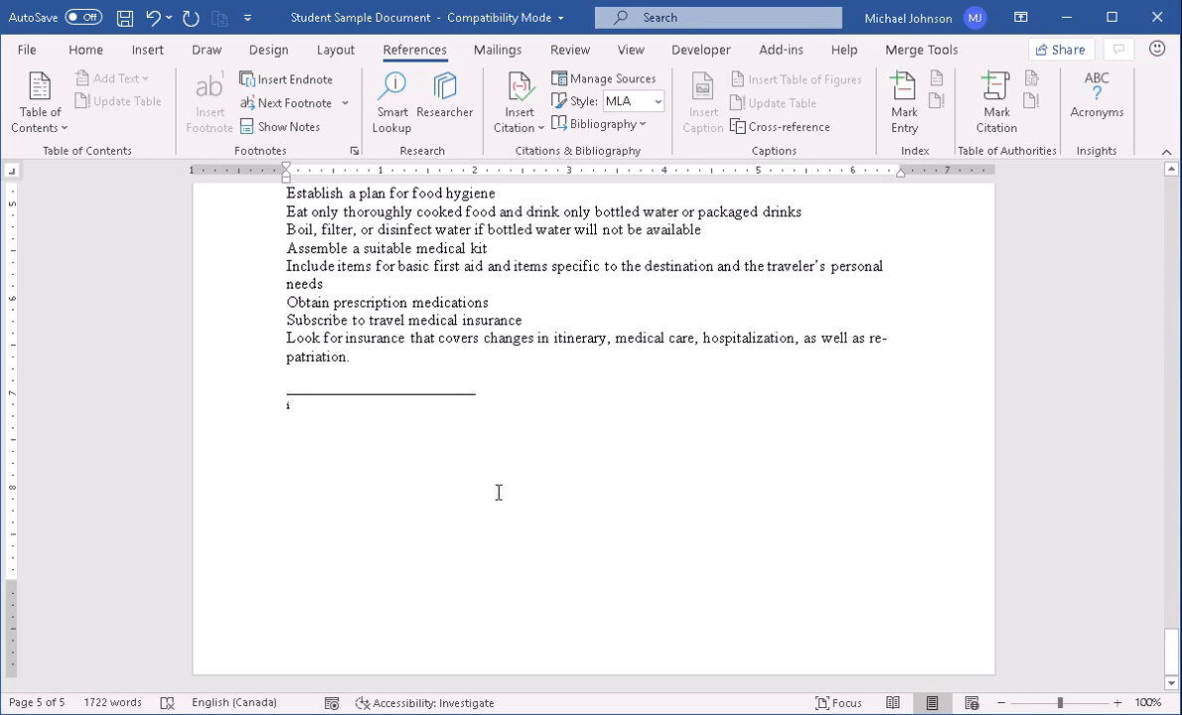
key("ctrl+v")
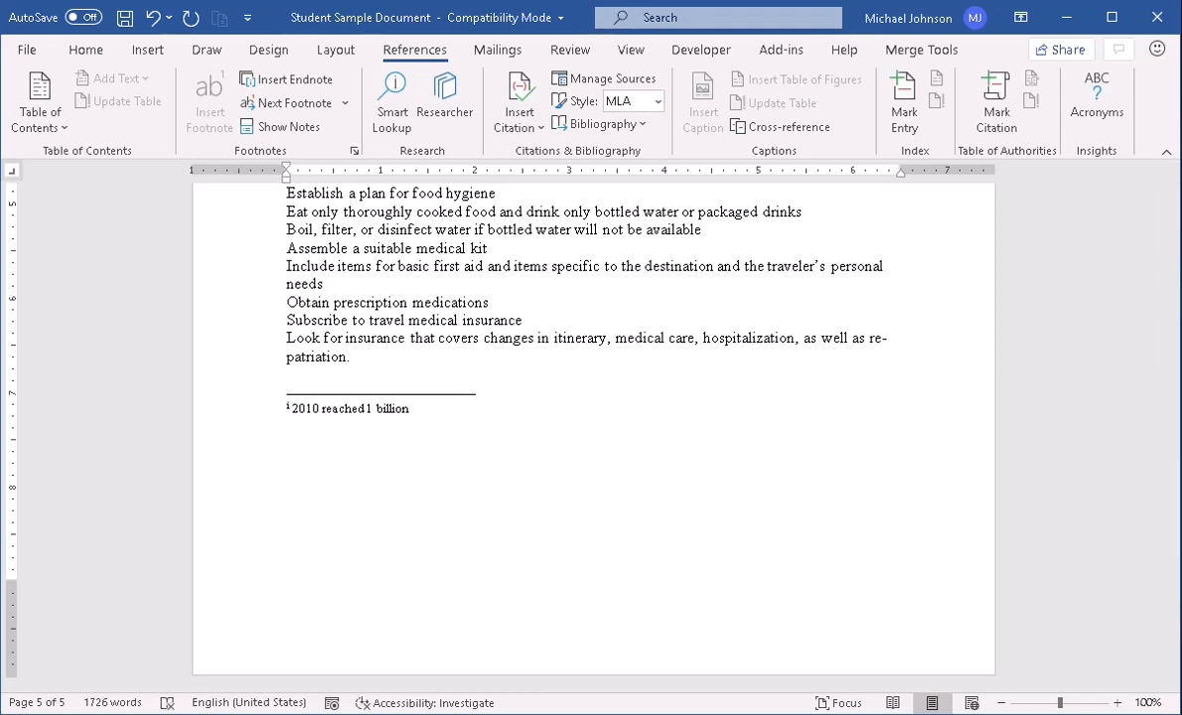
type("http://www.google")
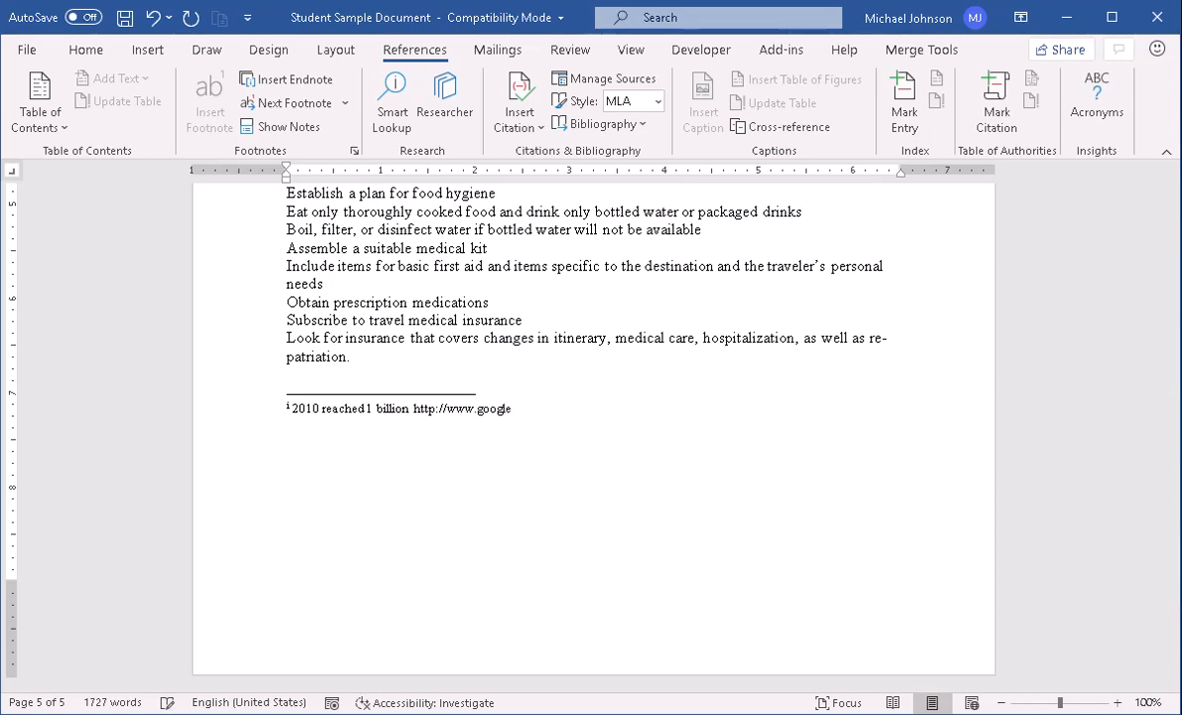
type(".com")
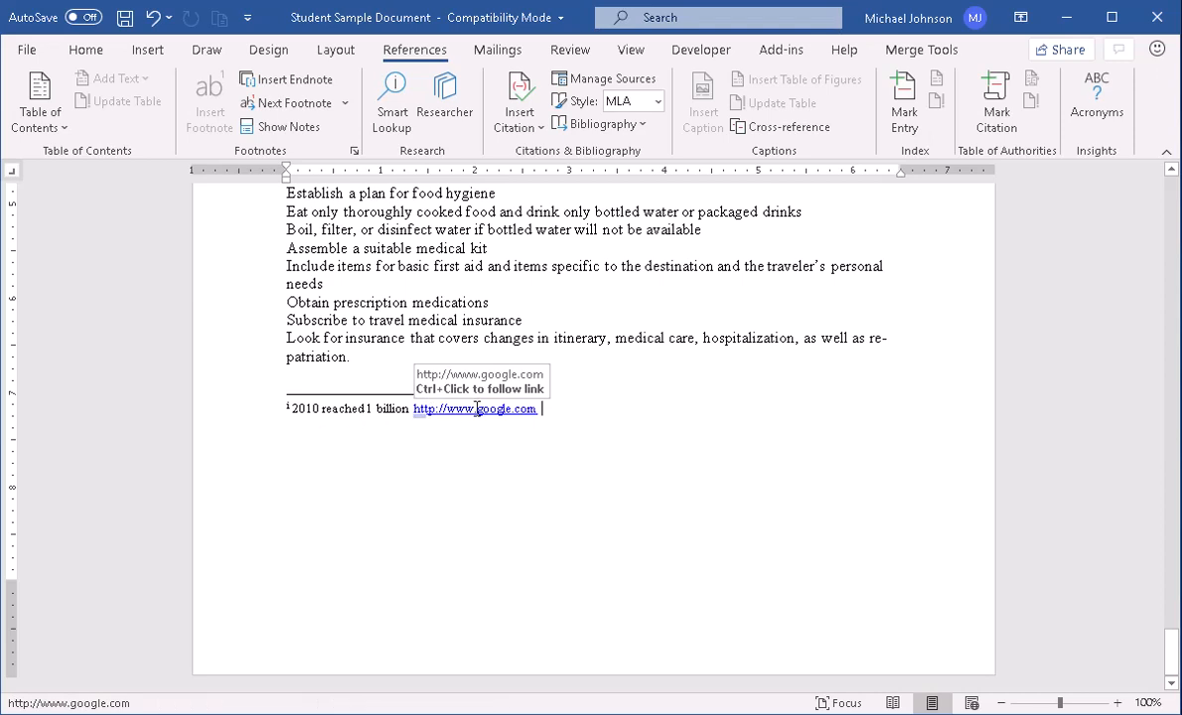
mouse_move(421, 417)
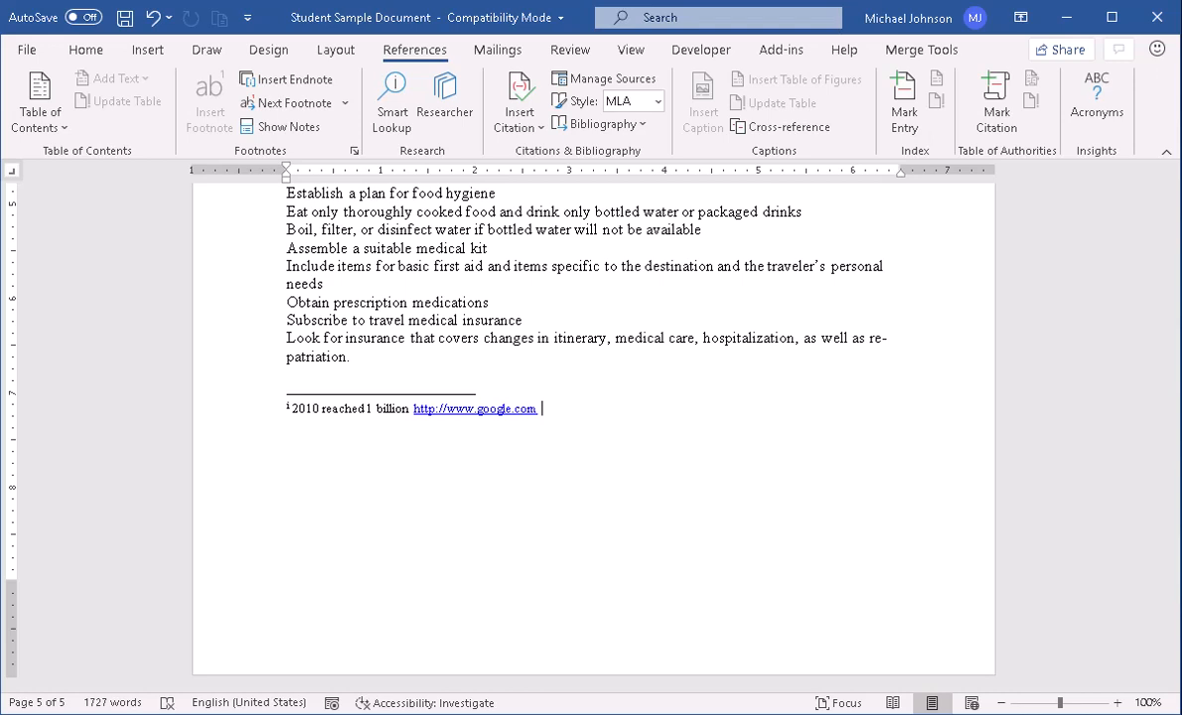
Return to page 1 and compare the endnote mark after "1 billion" with the footnote mark after "Quest Specialty Travel".
left_click_drag(1174, 650, 1173, 206)
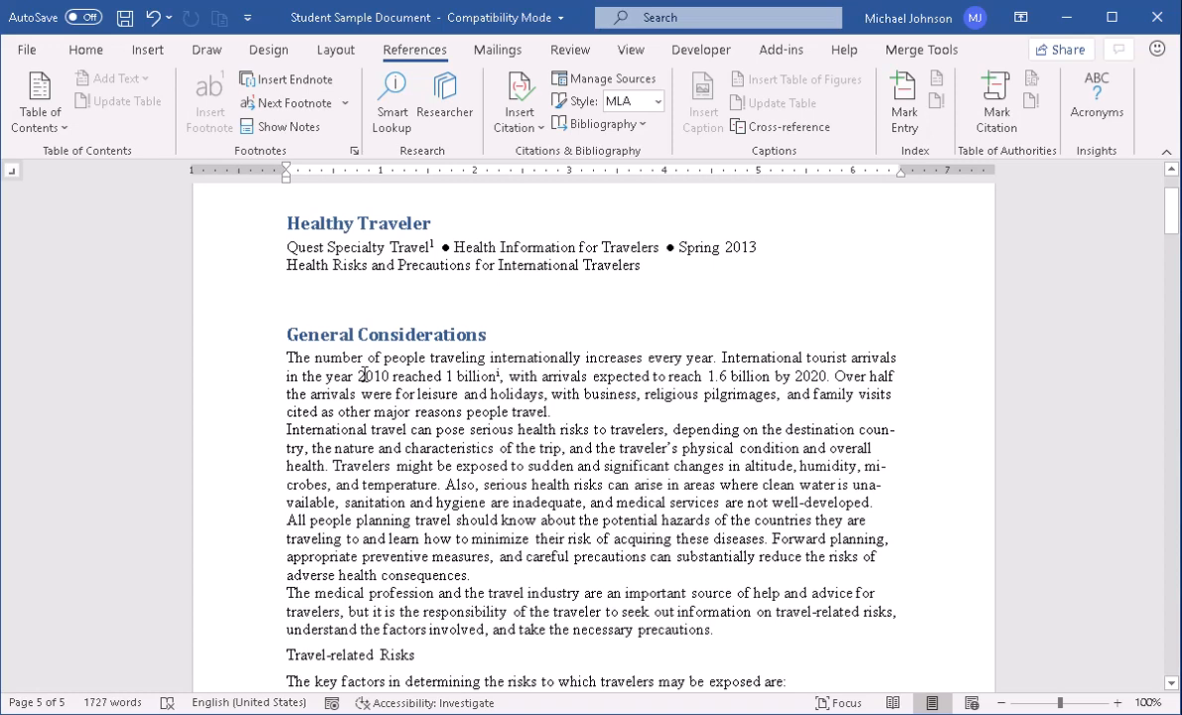
mouse_move(505, 377)
mouse_move(440, 244)
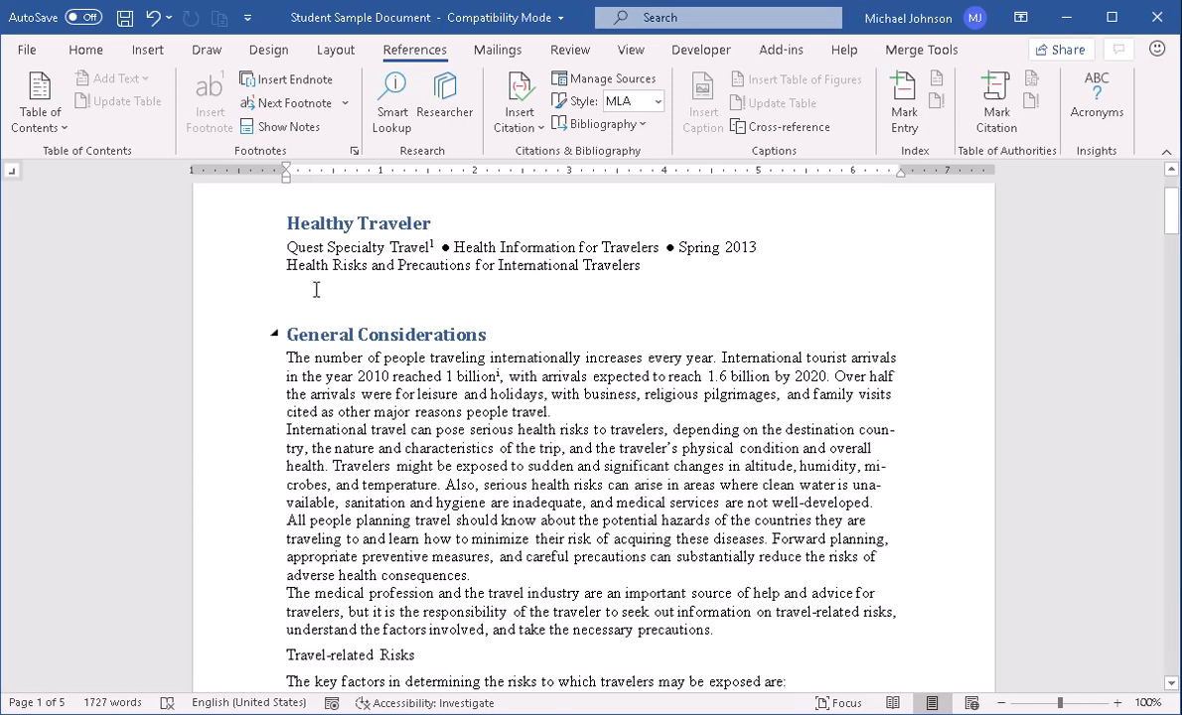
Open the Footnote and Endnote settings and examine the endnote location, number format, numbering and apply-changes options.
left_click(355, 151)
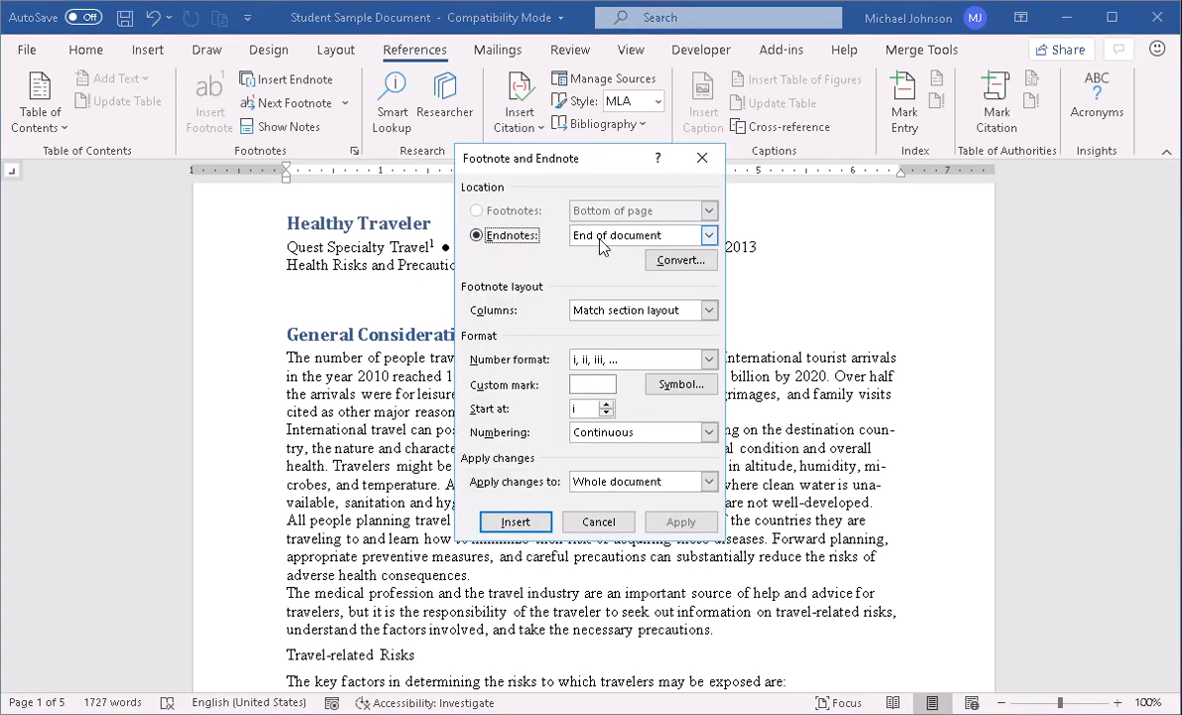
left_click(708, 236)
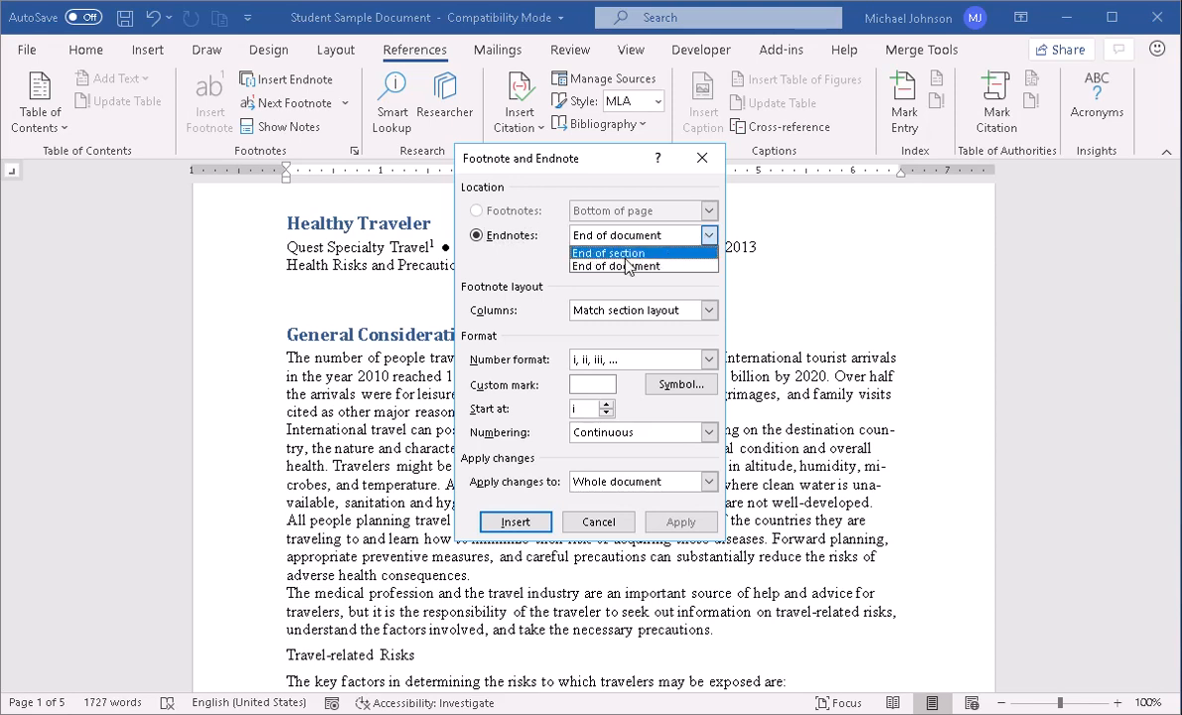
left_click(543, 261)
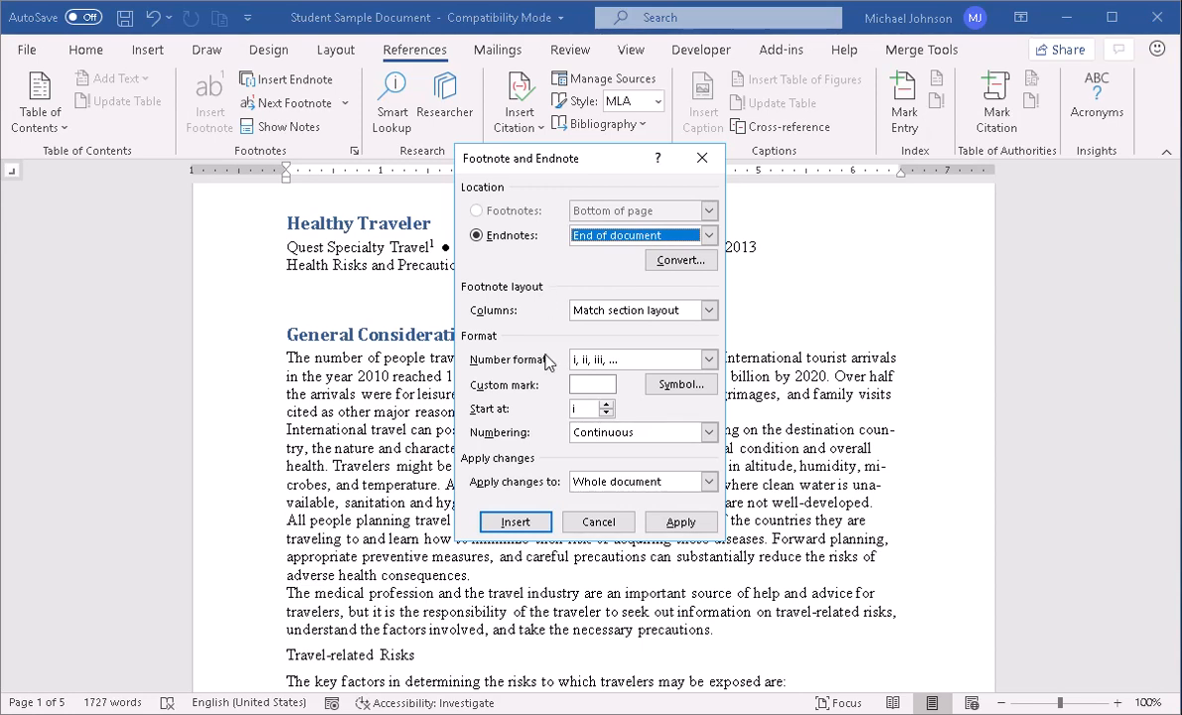
left_click(709, 361)
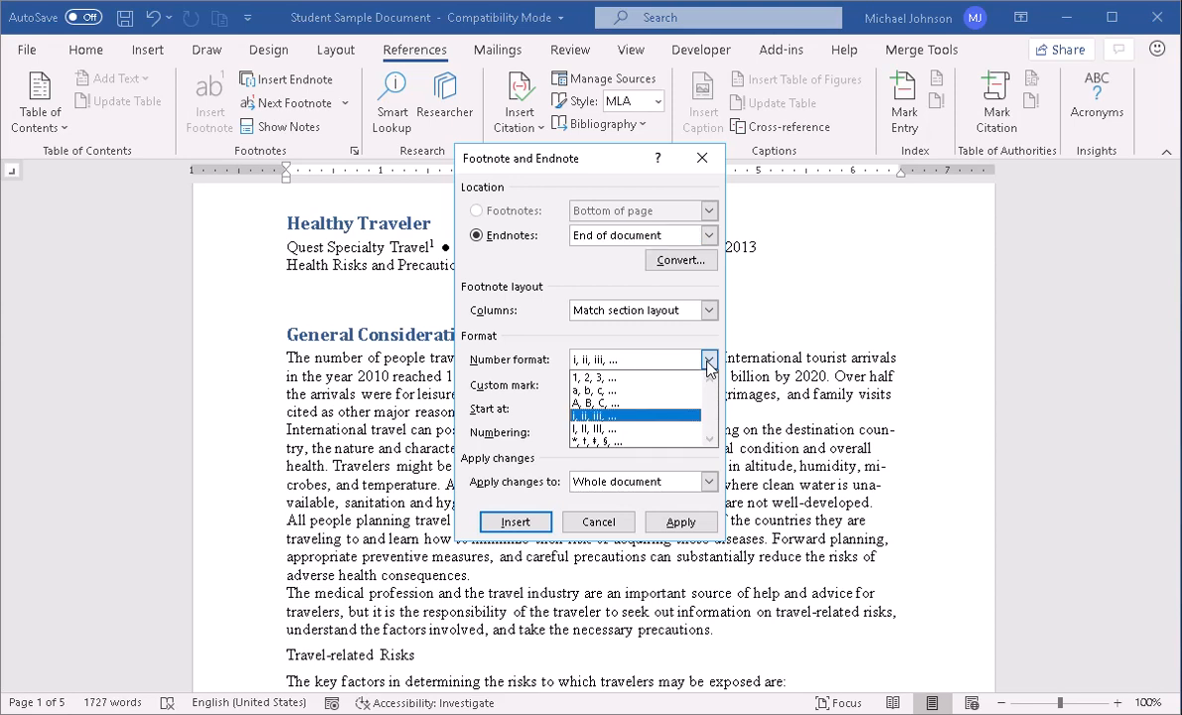
left_click(562, 370)
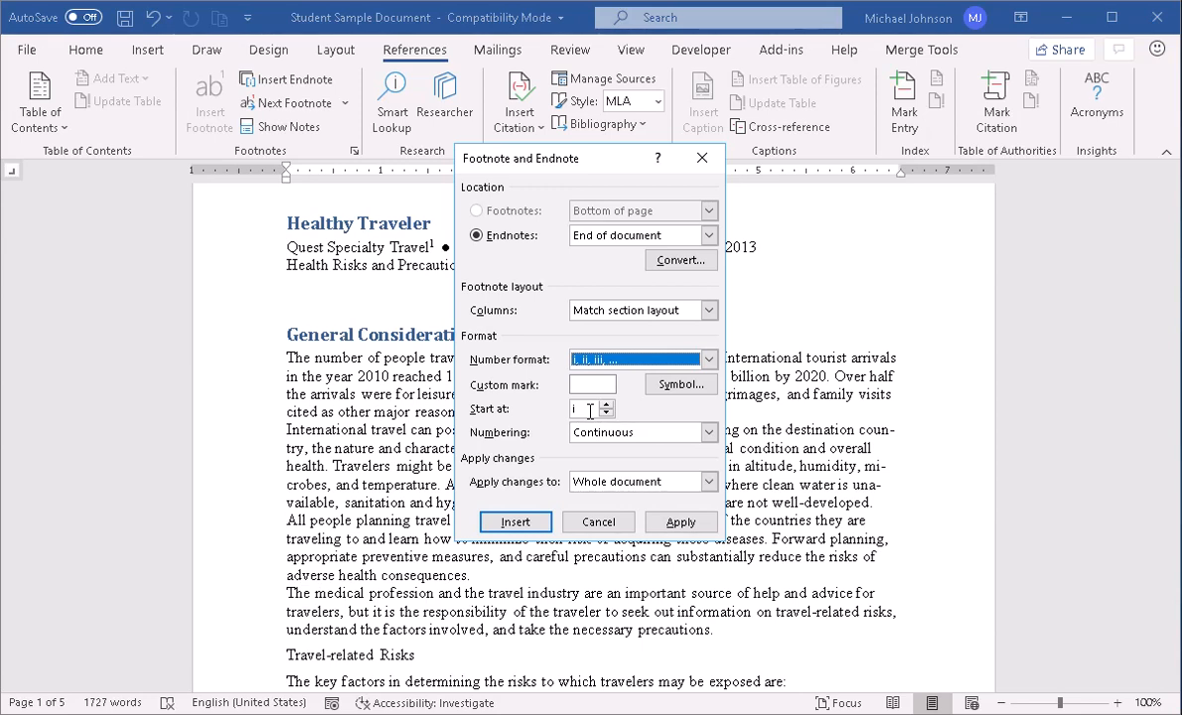
left_click(709, 434)
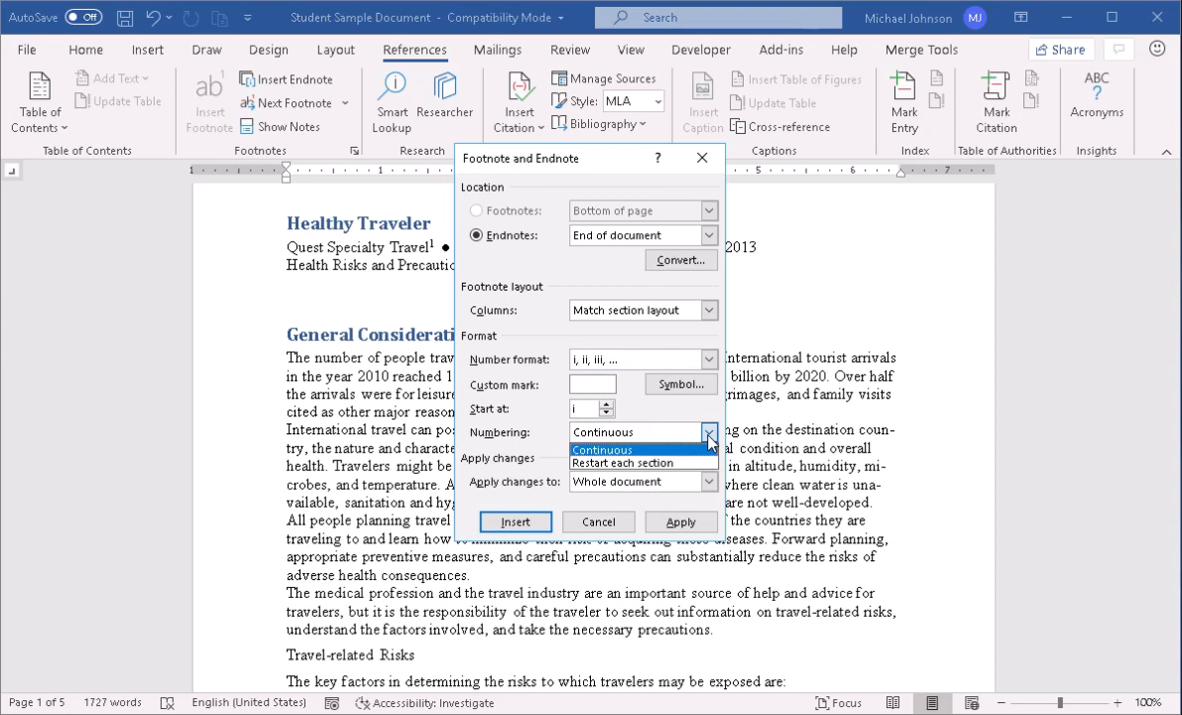
left_click(602, 449)
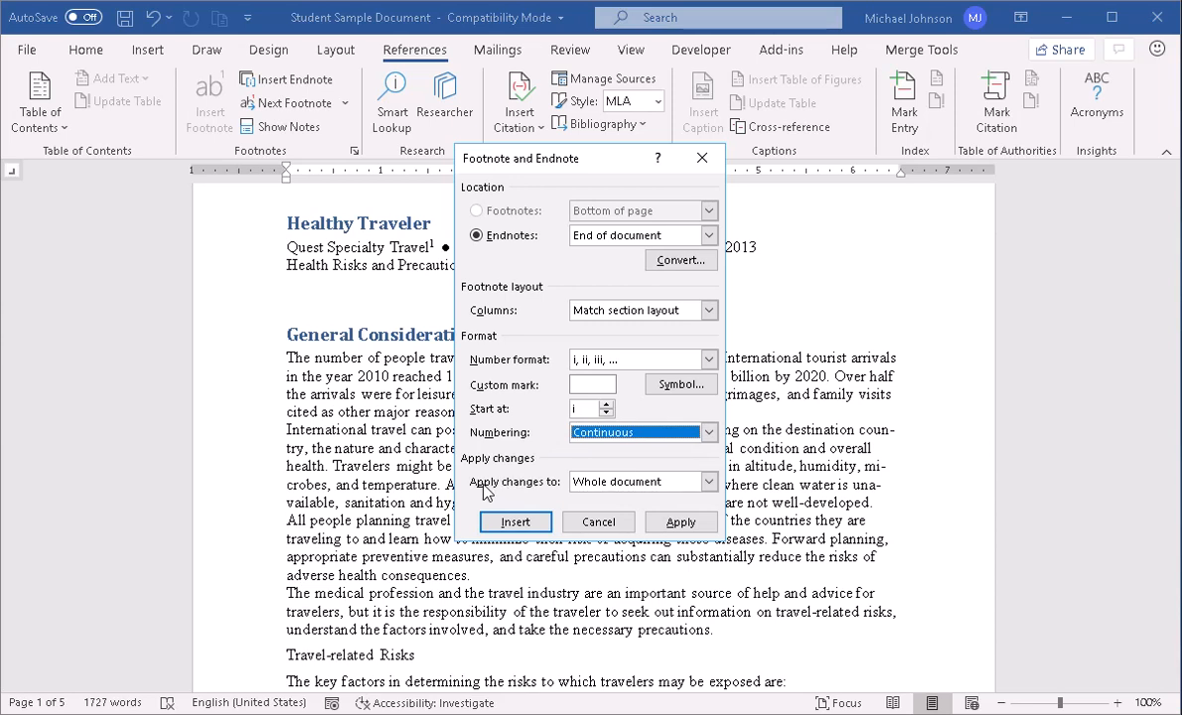
left_click(711, 485)
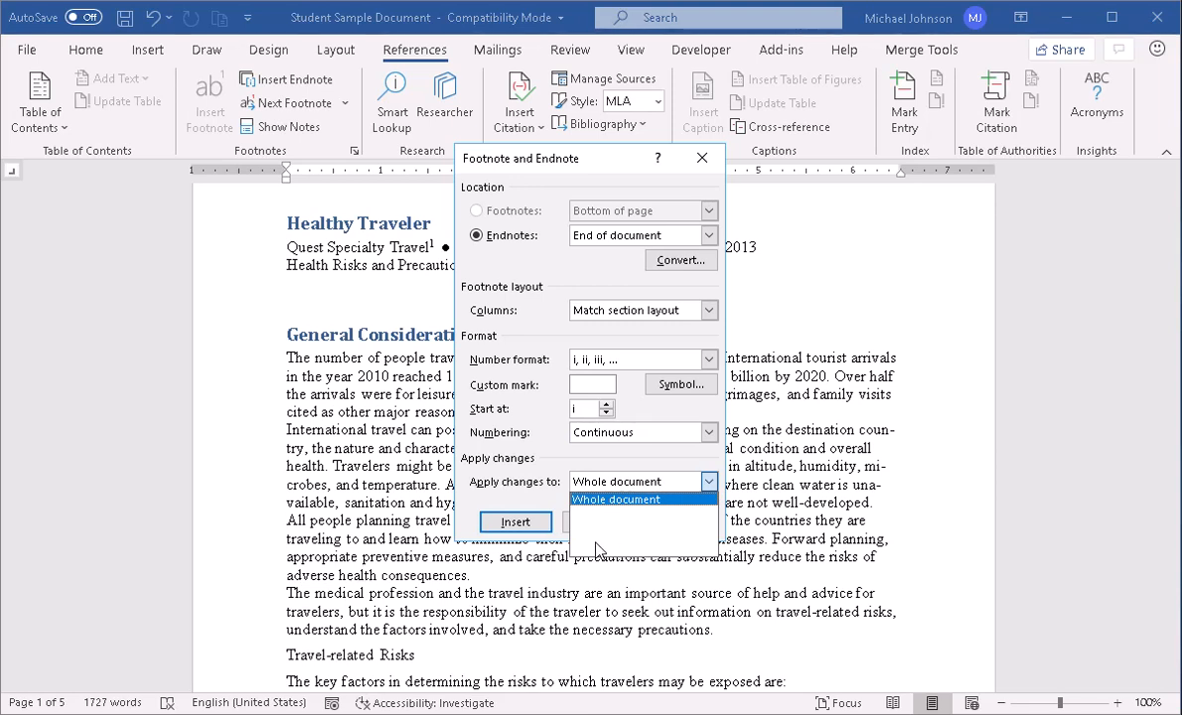
left_click(631, 465)
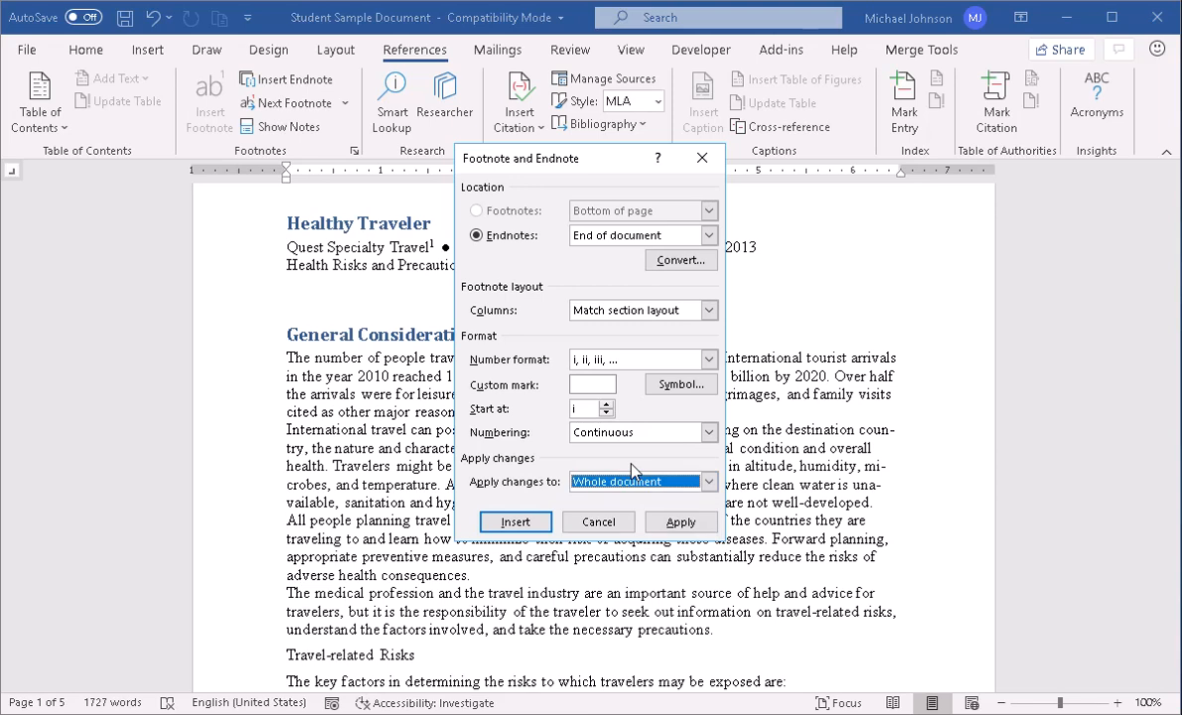